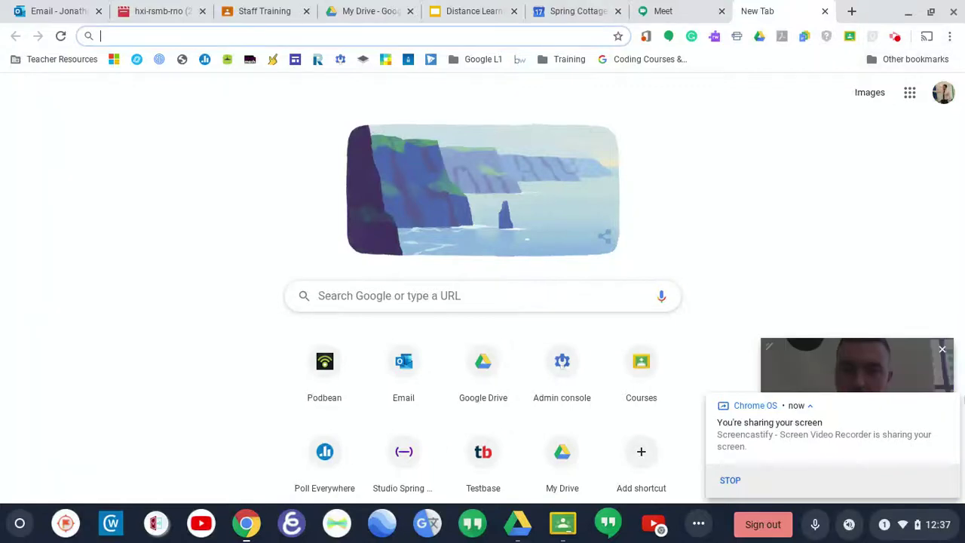
Step: Dismiss the 'You're sharing your screen' notification so the browser page is unobstructed
left_click(949, 403)
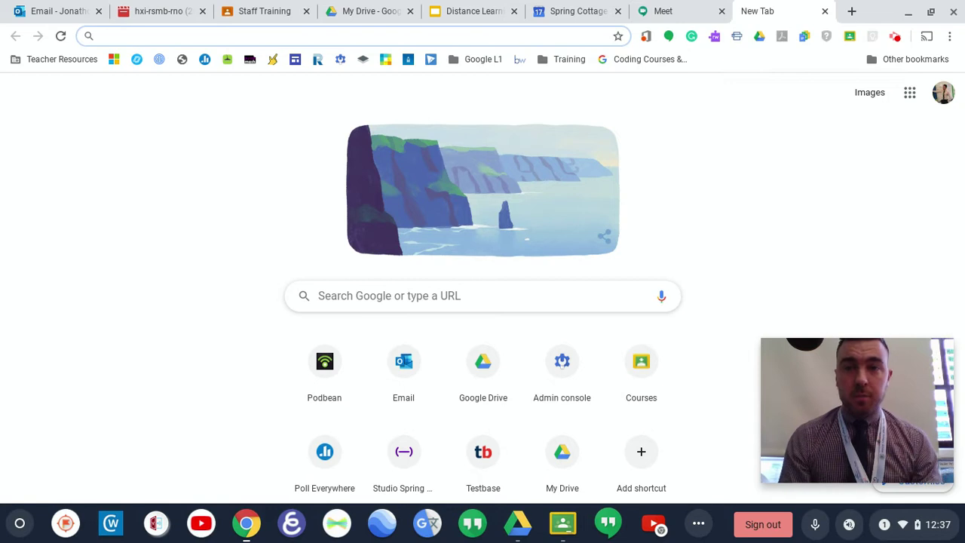
left_click(949, 38)
Step: Start a new incognito window and load the google.com homepage in it
left_click(819, 97)
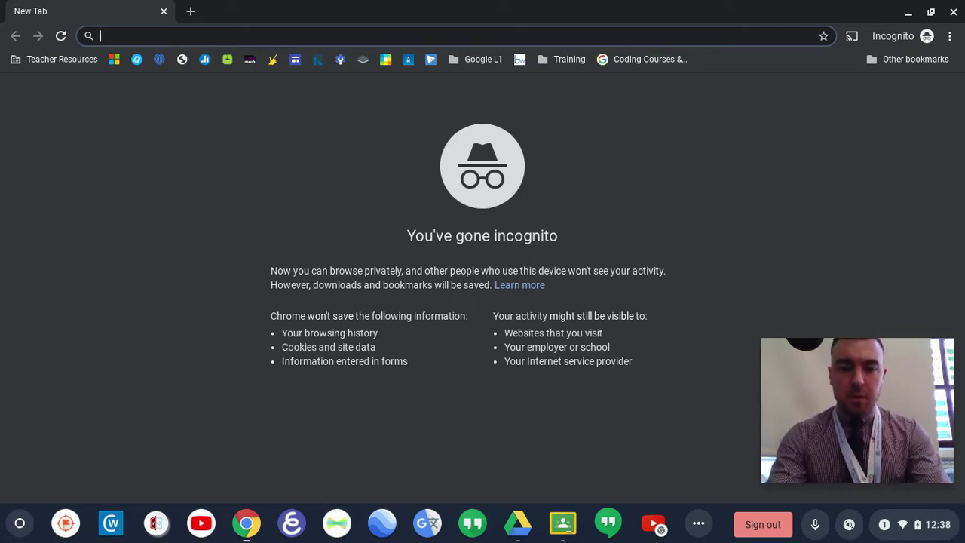
type("google")
key("Return")
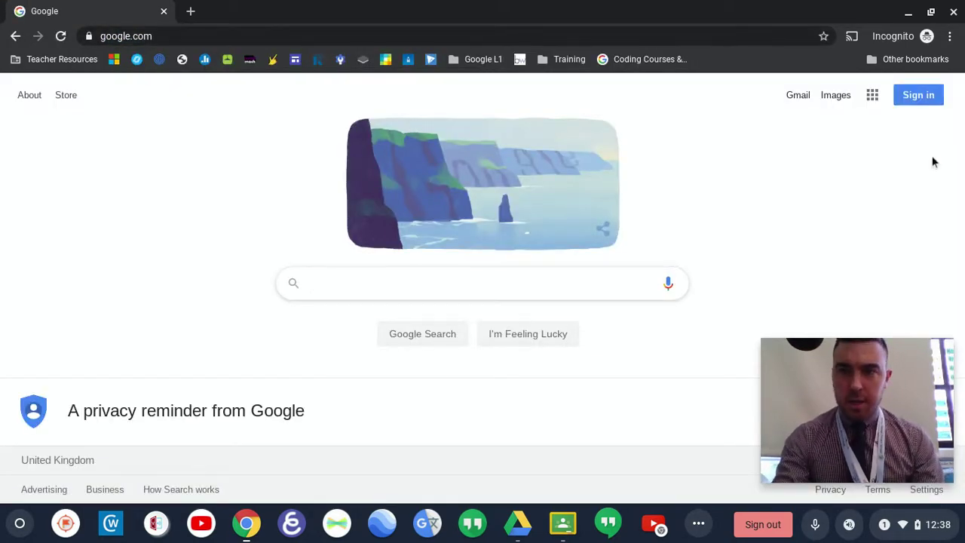
Step: On the Google sign-in page, enter the school account's e-mail, correcting the username part
left_click(921, 103)
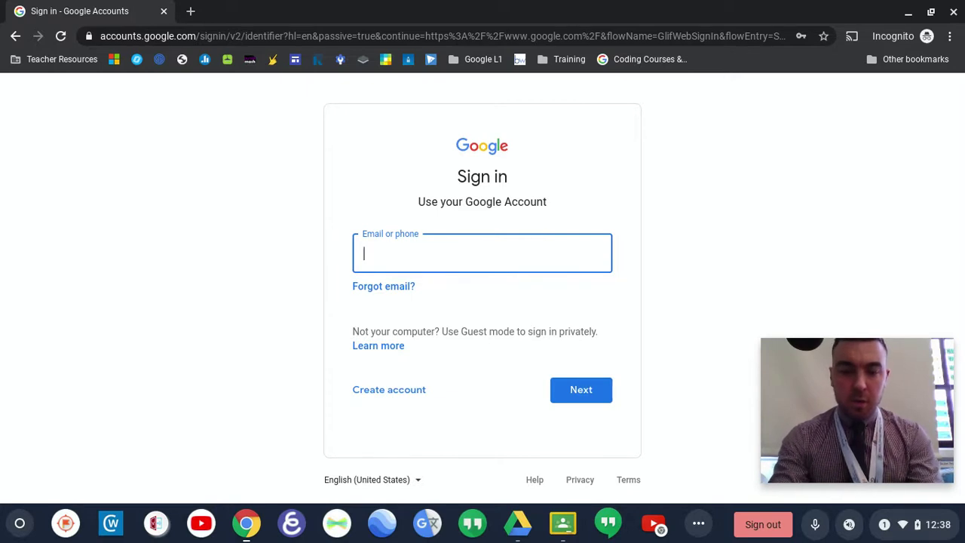
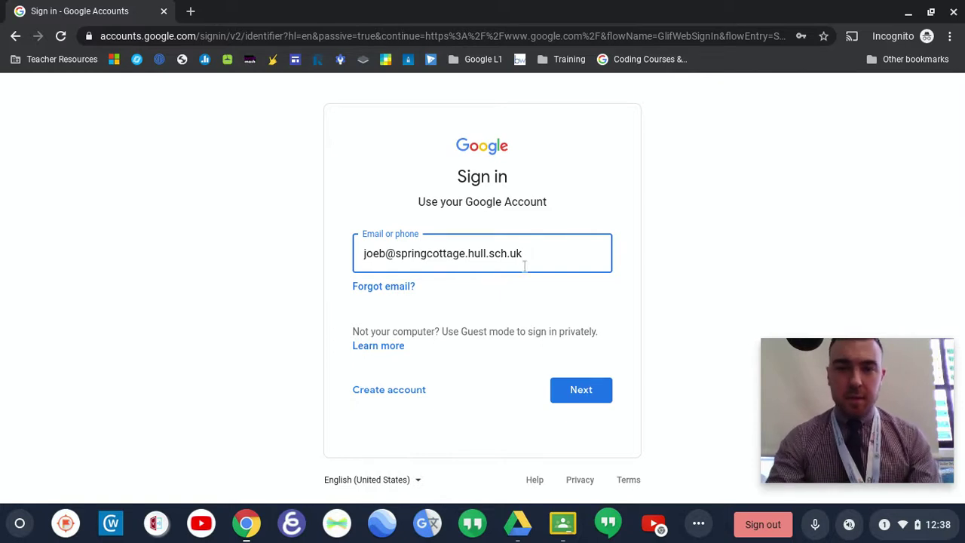
left_click_drag(523, 254, 385, 258)
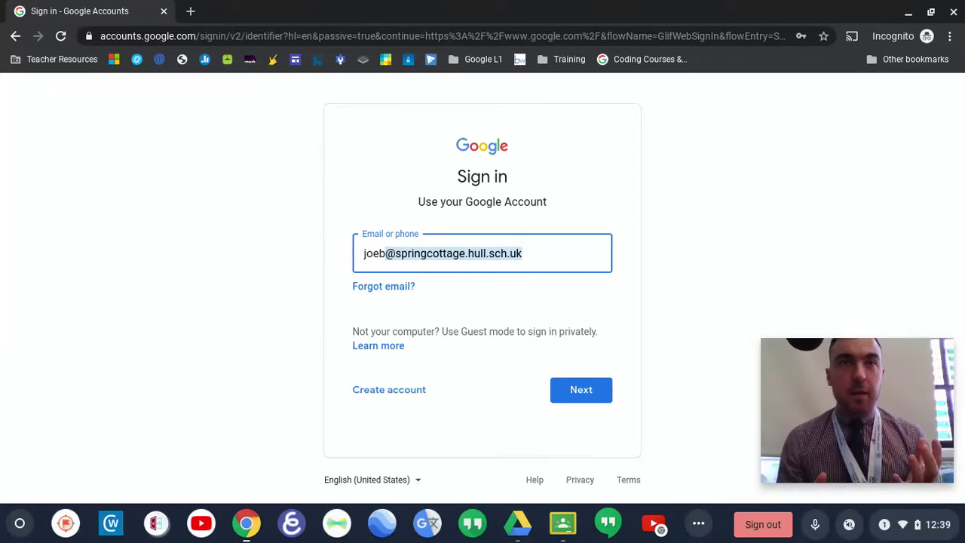
left_click(386, 258)
double_click(386, 258)
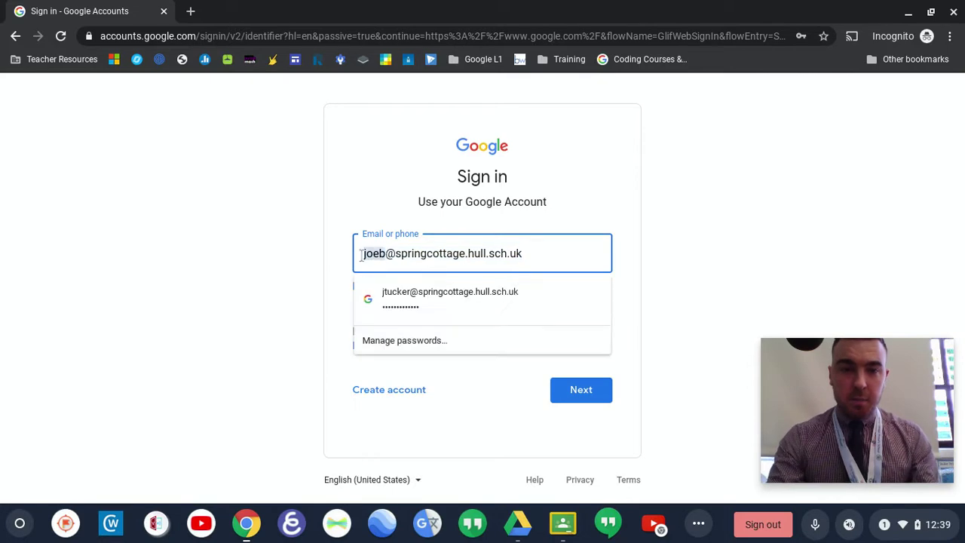
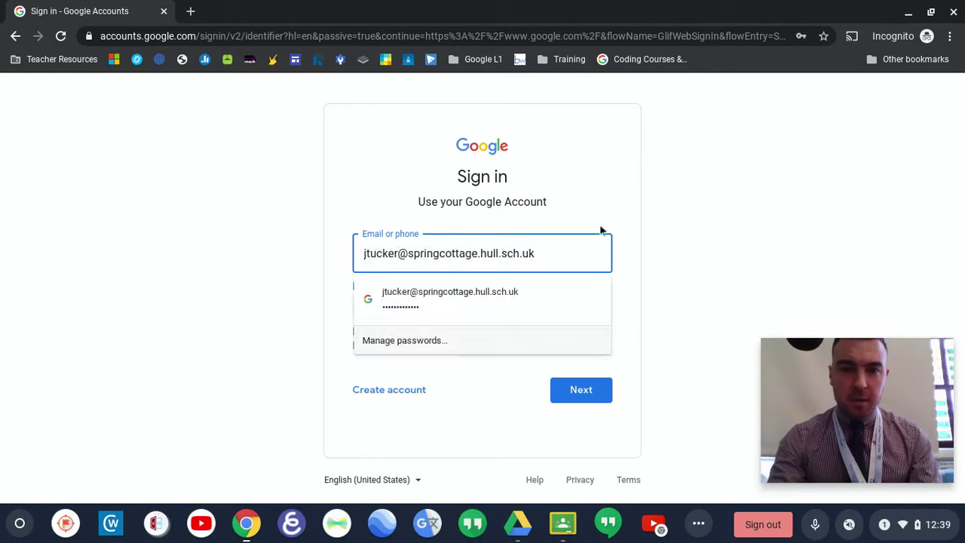
left_click(579, 250)
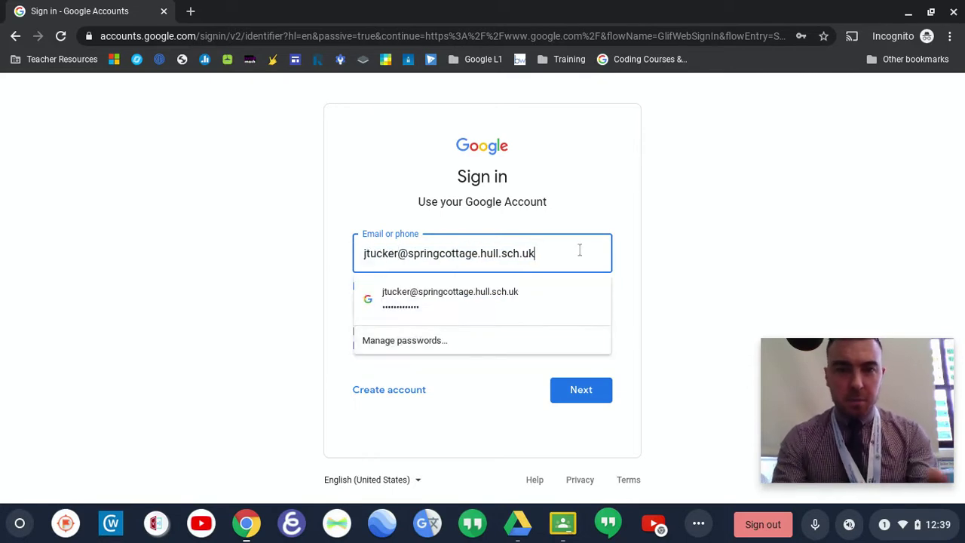
left_click(675, 259)
Step: Submit the e-mail, autofill the saved password and submit it to finish signing in
left_click(572, 398)
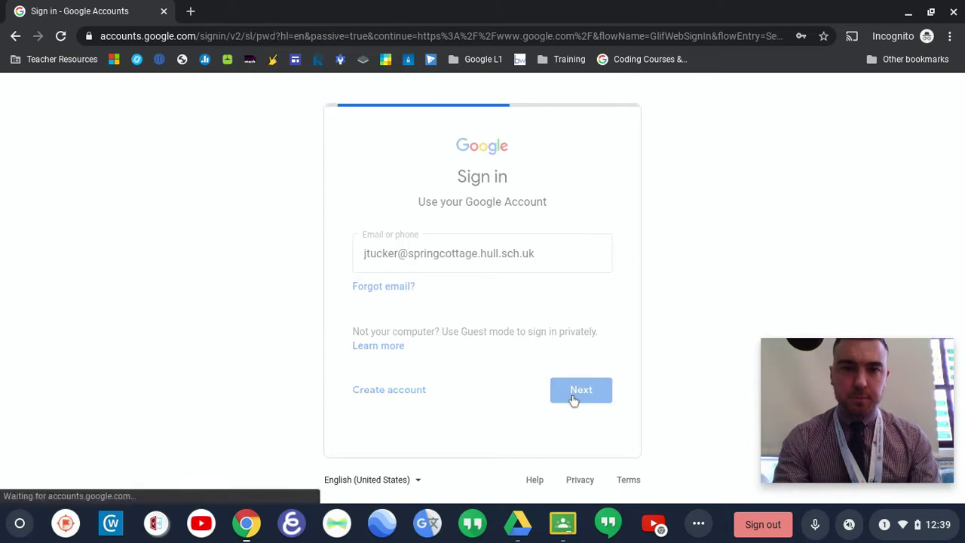
left_click(545, 264)
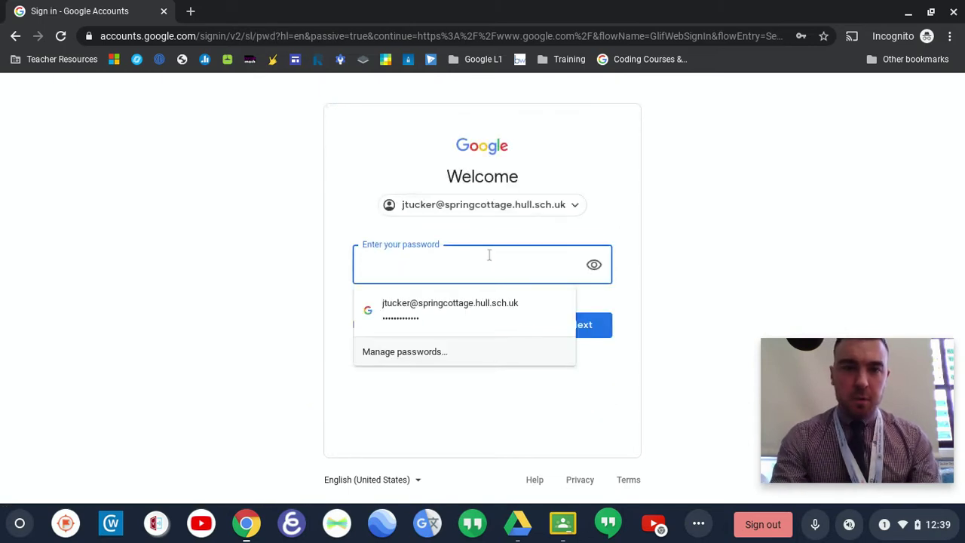
left_click(444, 305)
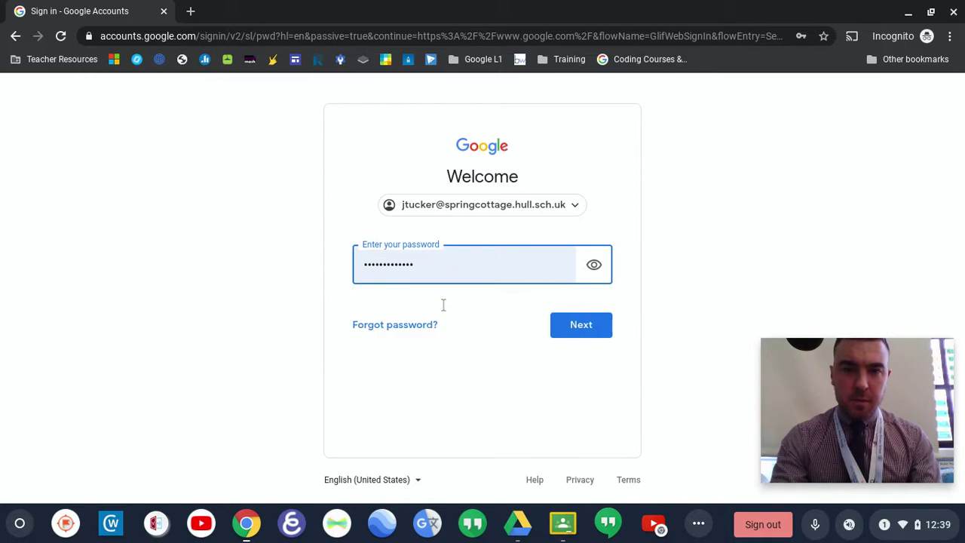
left_click(564, 326)
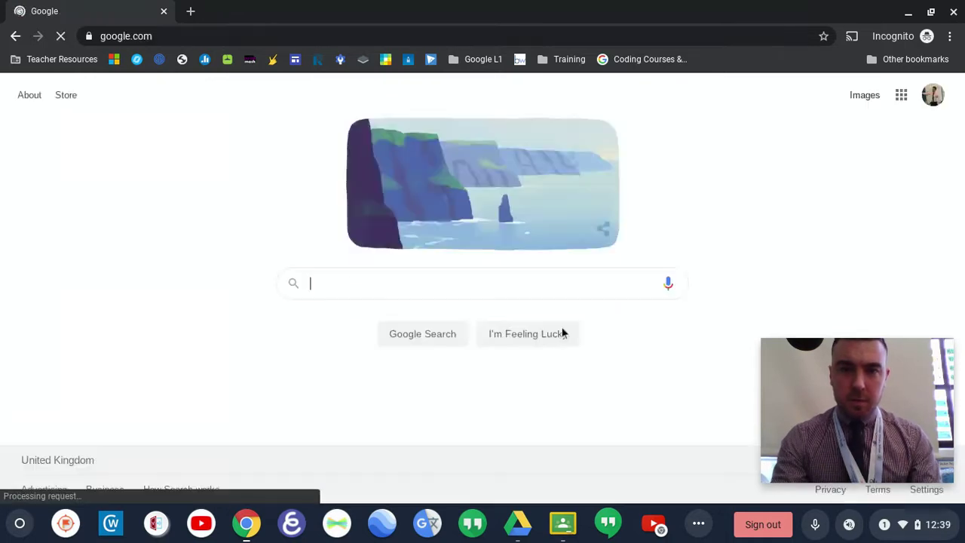
Step: Show the nine-dot Google apps launcher from the signed-in Google homepage
left_click(904, 98)
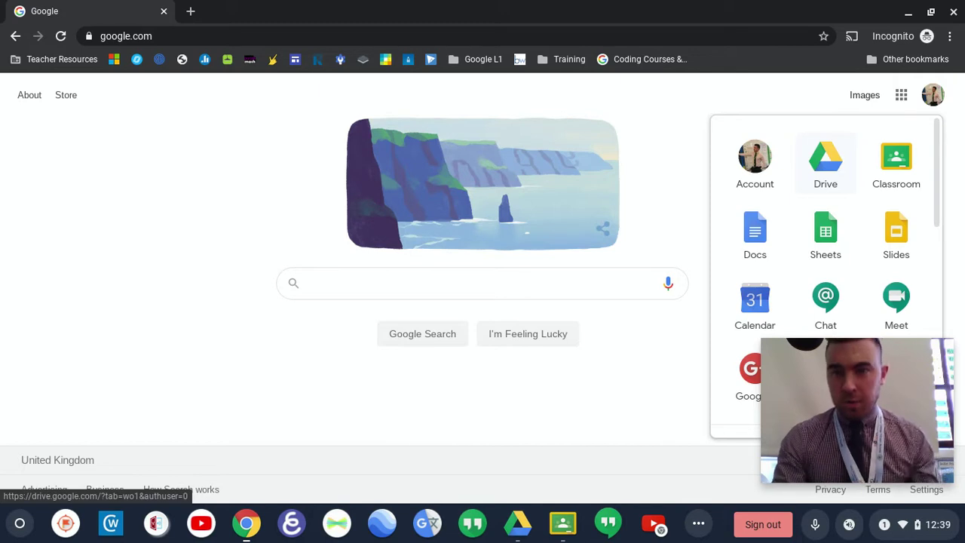
Step: Launch Google Classroom from the apps panel and select the 6TU class card
left_click(906, 169)
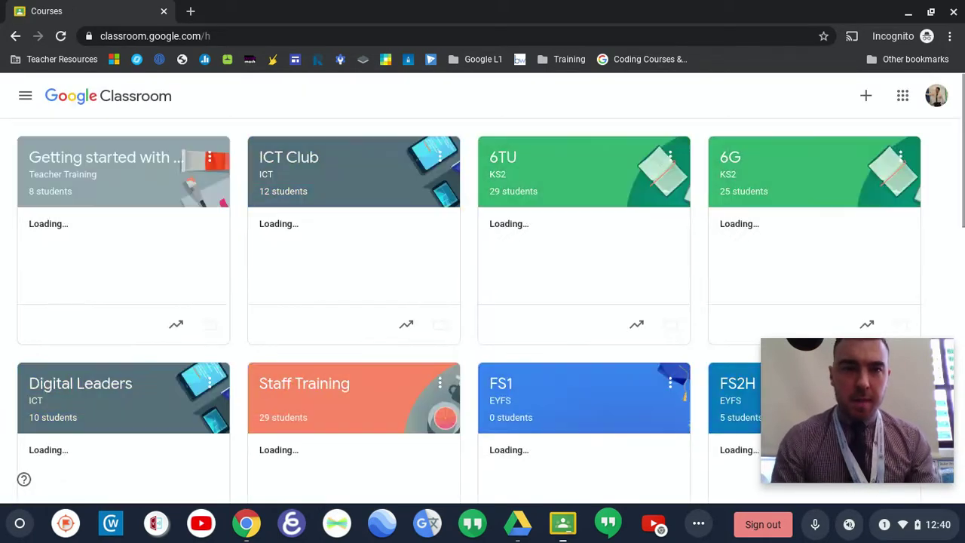
left_click(580, 201)
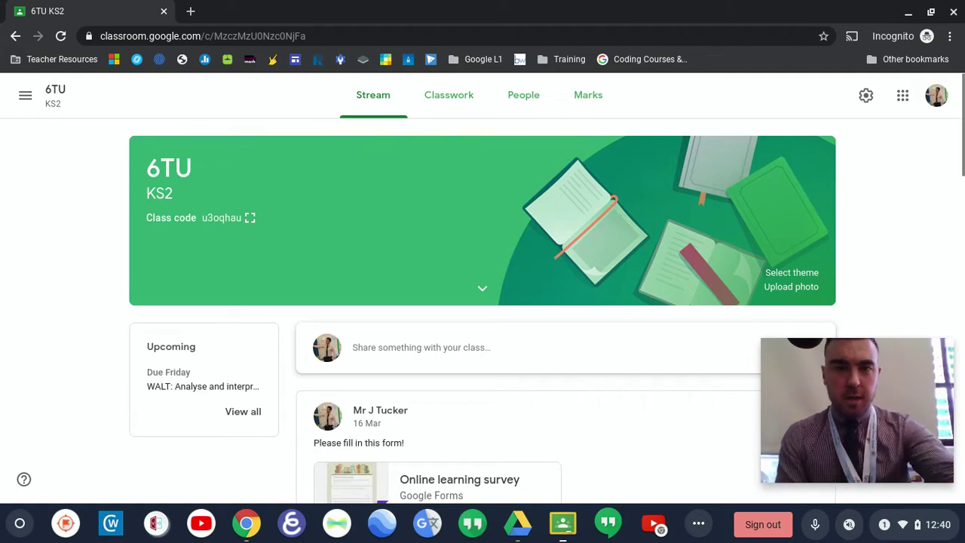
Step: Scroll through the 6TU Stream posts, including the Task 1 data assignment and Kahoot plenary
scroll(482, 301, "down", 2)
scroll(482, 302, "up", 1)
scroll(482, 301, "up", 1)
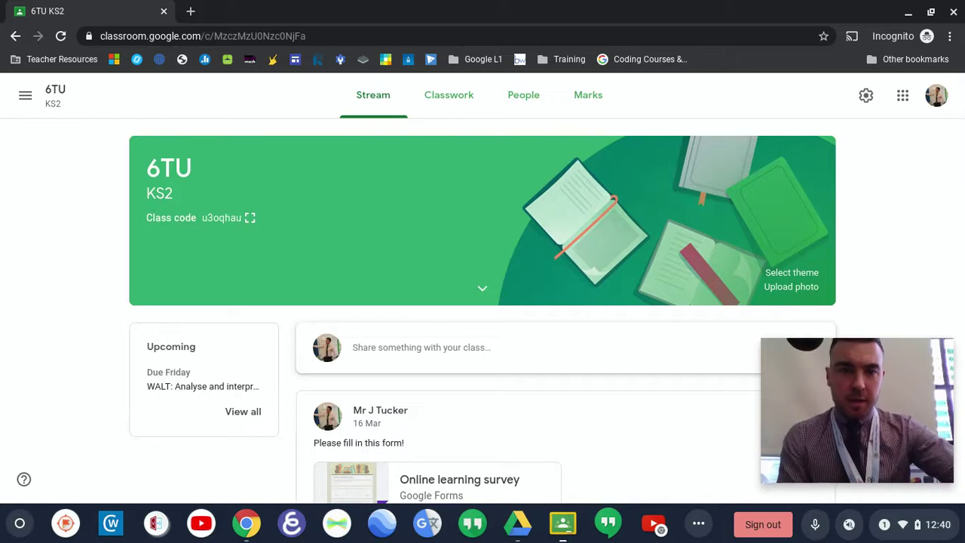
scroll(483, 301, "down", 3)
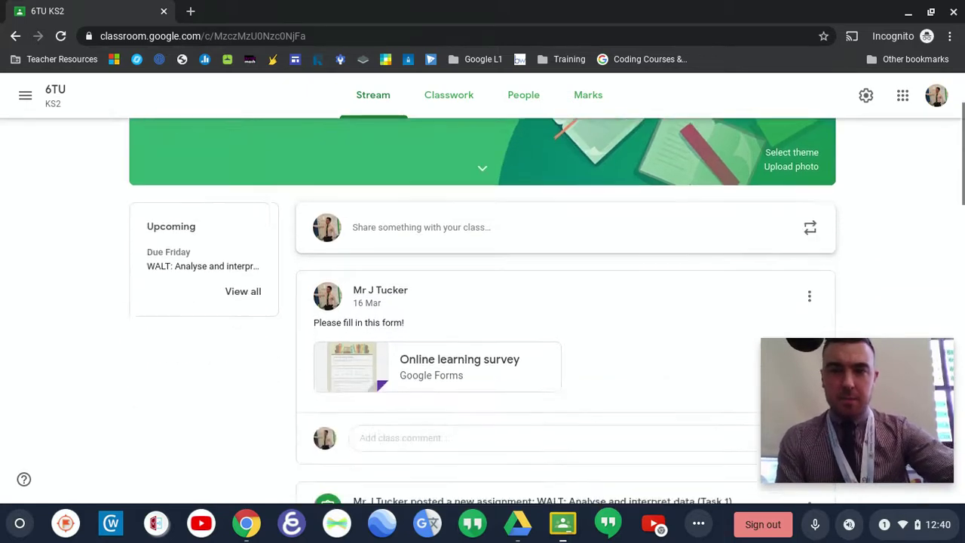
scroll(483, 302, "down", 2)
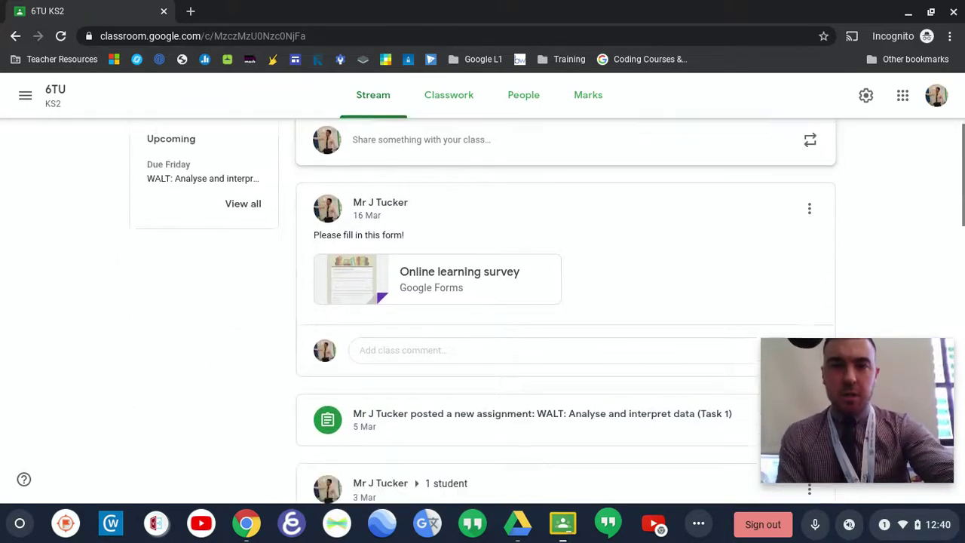
scroll(482, 301, "down", 3)
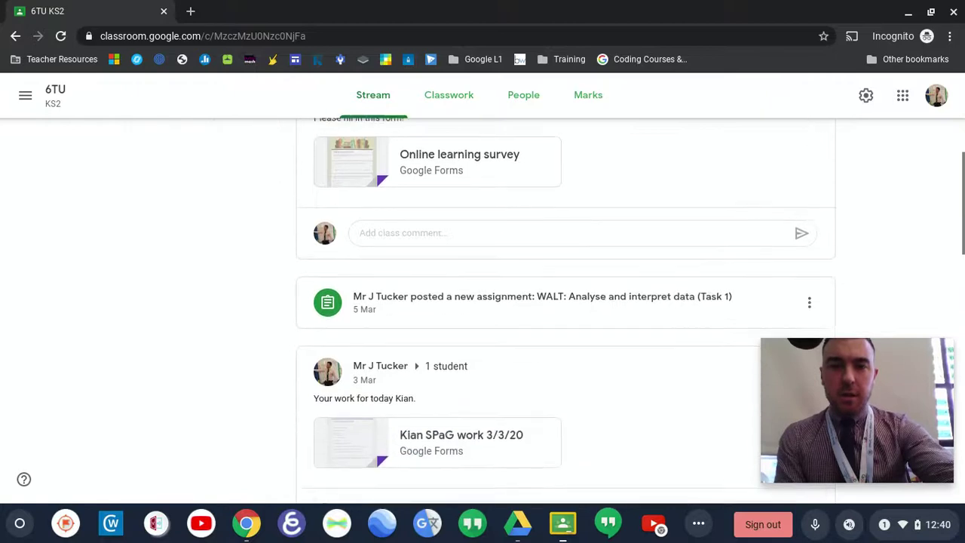
scroll(483, 302, "down", 4)
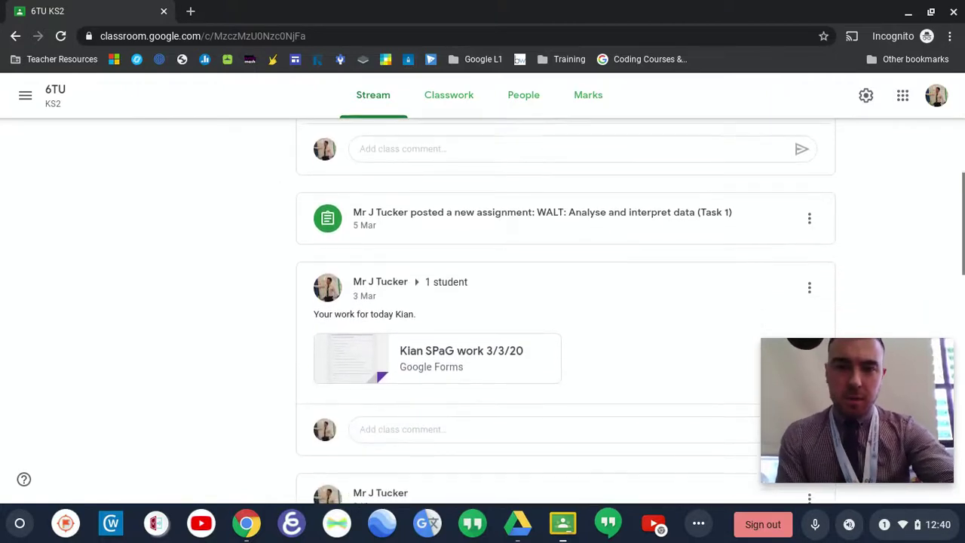
scroll(483, 302, "down", 9)
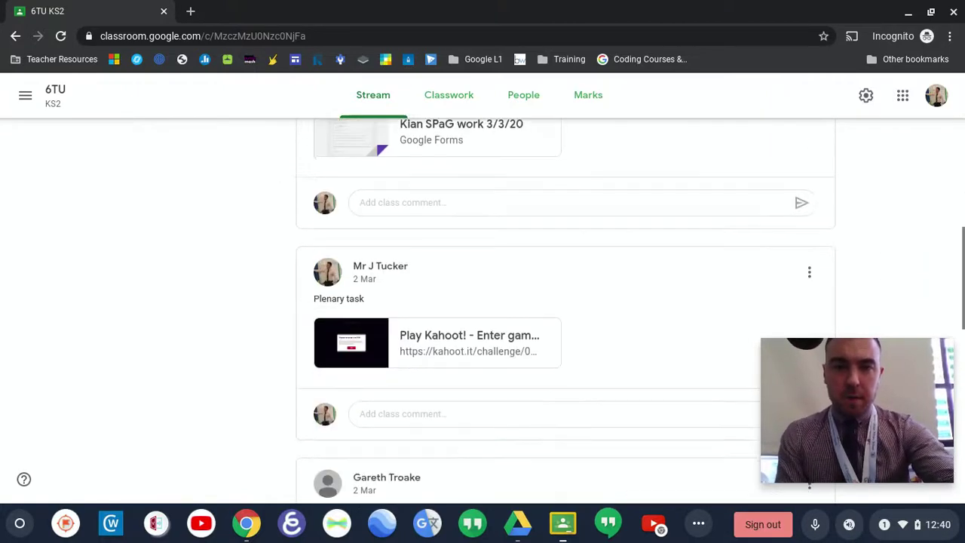
scroll(482, 302, "down", 2)
scroll(483, 302, "up", 20)
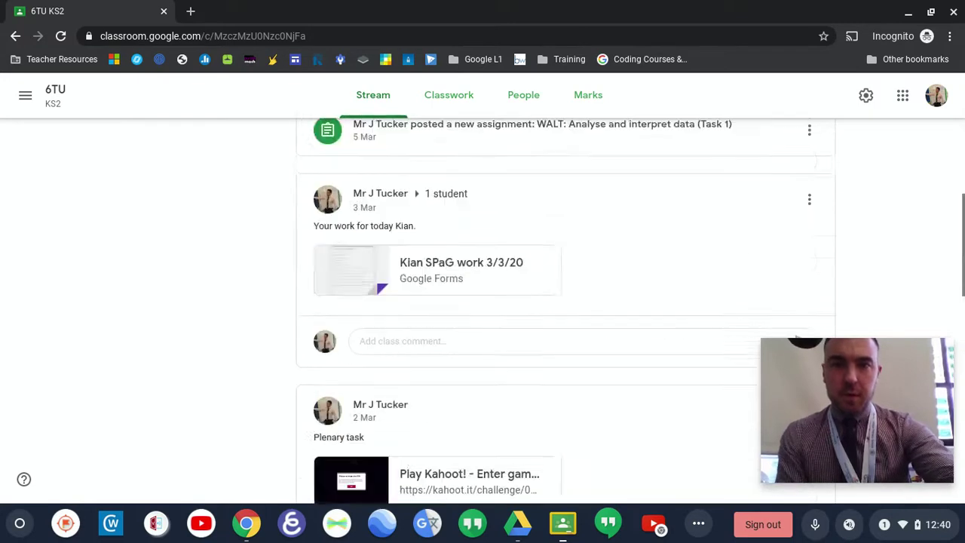